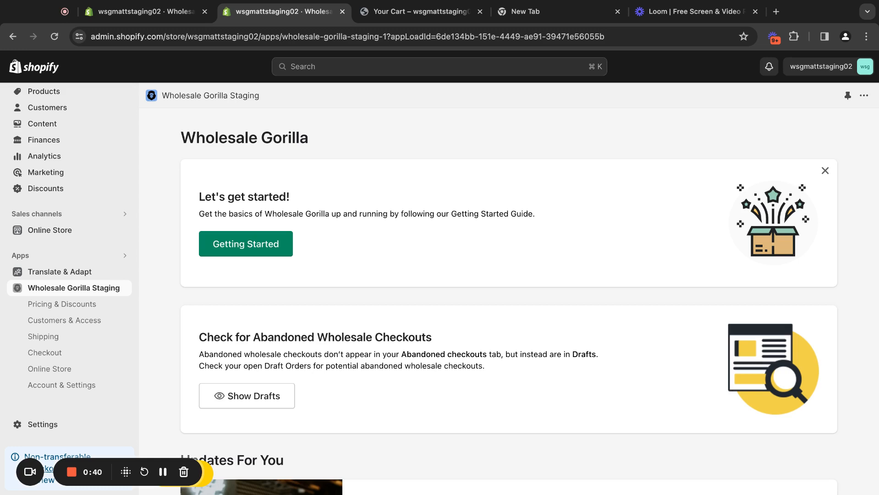
Set the net terms customer tag to "net" in Wholesale Gorilla's checkout settings and save it.
{"action": "left_click", "coordinate": [46, 353]}
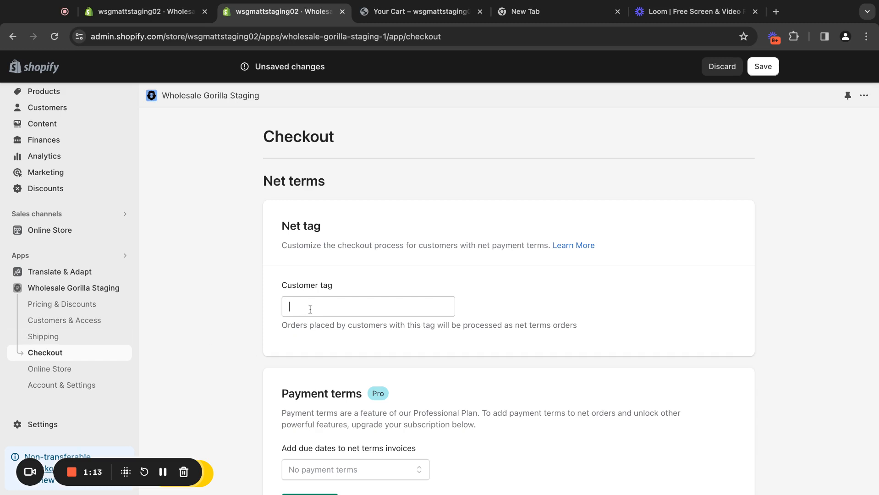
{"action": "type", "text": "net"}
{"action": "left_click", "coordinate": [774, 69]}
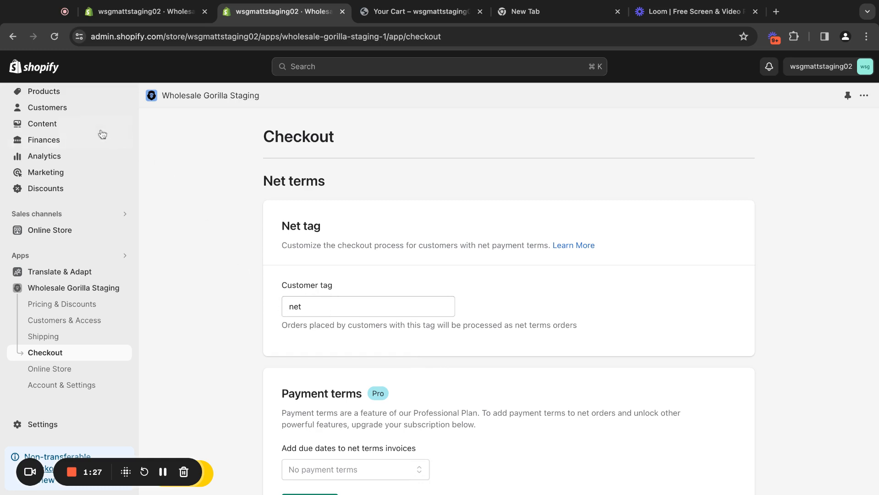
Add the "net" tag to the first customer in the customer list and save the record.
{"action": "left_click", "coordinate": [67, 110]}
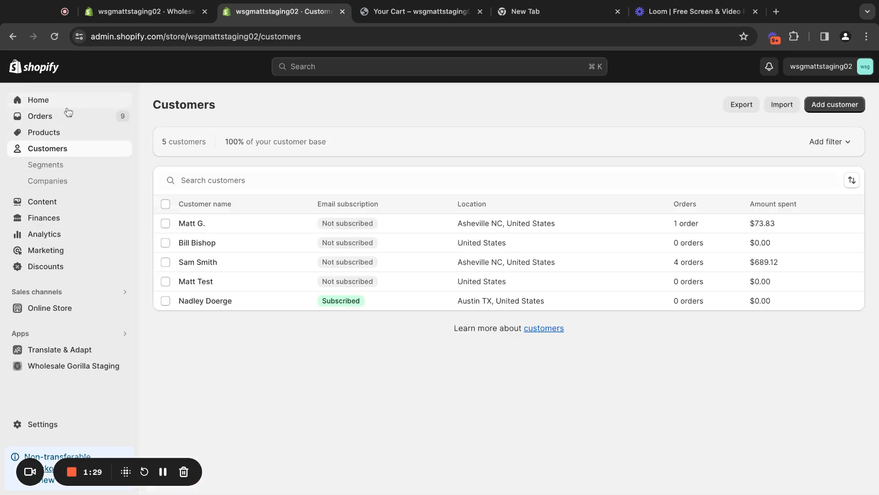
{"action": "left_click", "coordinate": [236, 228]}
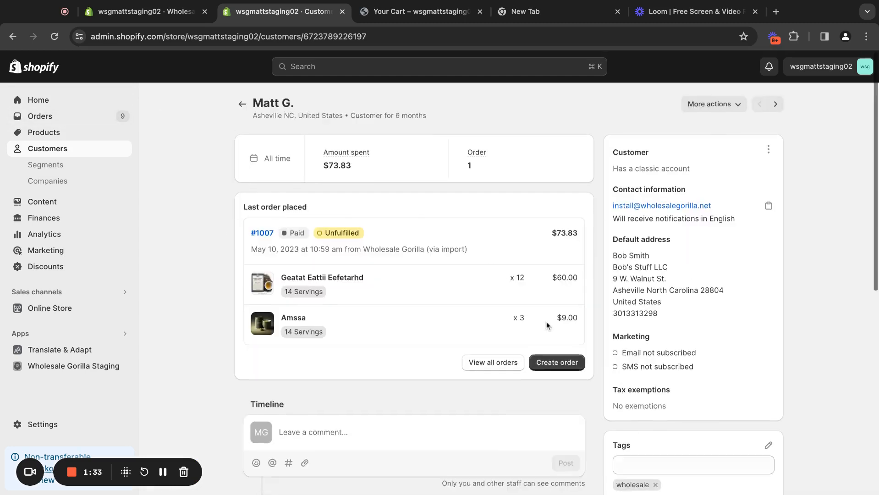
{"action": "scroll", "coordinate": [506, 275], "scroll_direction": "down", "scroll_amount": 3}
{"action": "left_click", "coordinate": [654, 349]}
{"action": "type", "text": "net"}
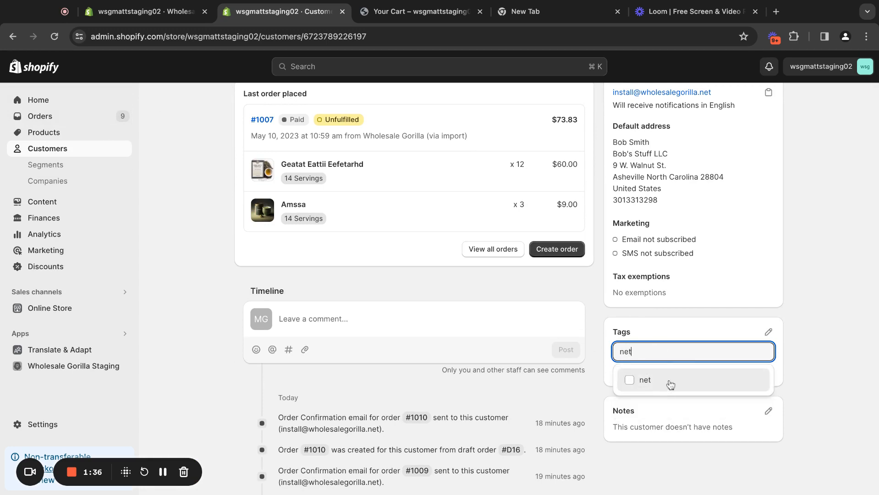
{"action": "left_click", "coordinate": [670, 385]}
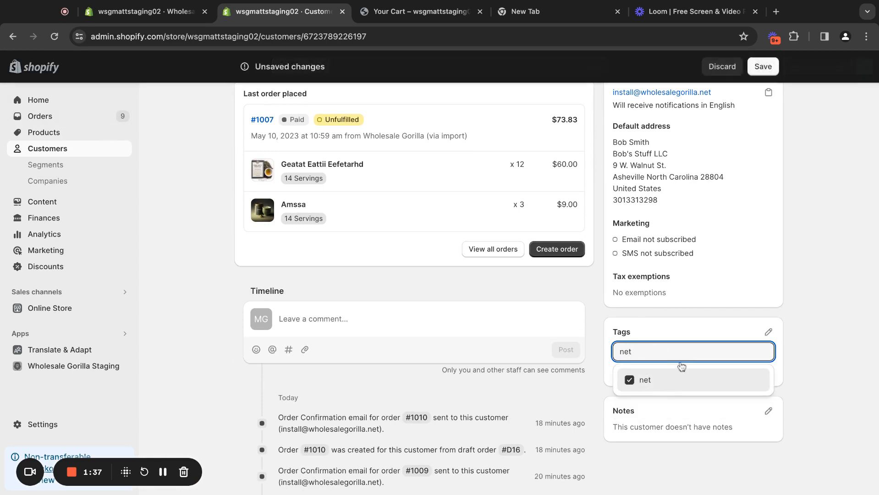
{"action": "left_click", "coordinate": [773, 67]}
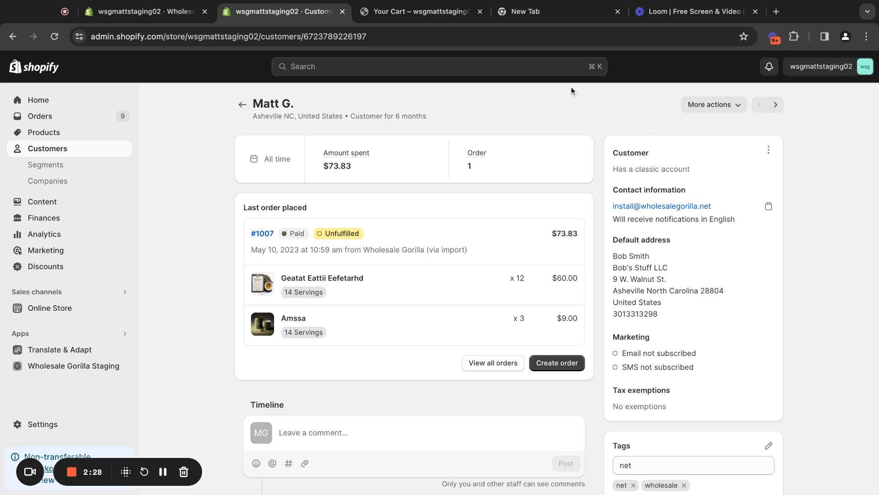
Switch to the storefront cart, continue to the shipping address, and submit the wholesale order with the prefilled details.
{"action": "left_click", "coordinate": [399, 4]}
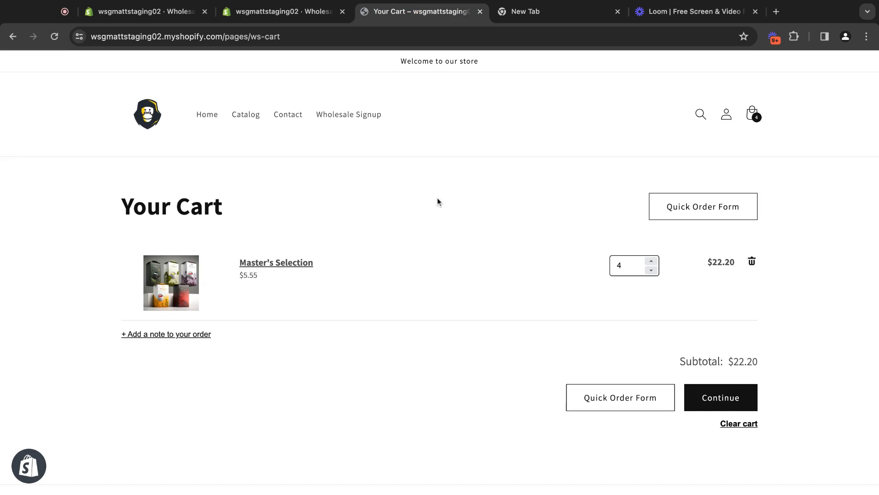
{"action": "left_click", "coordinate": [727, 395]}
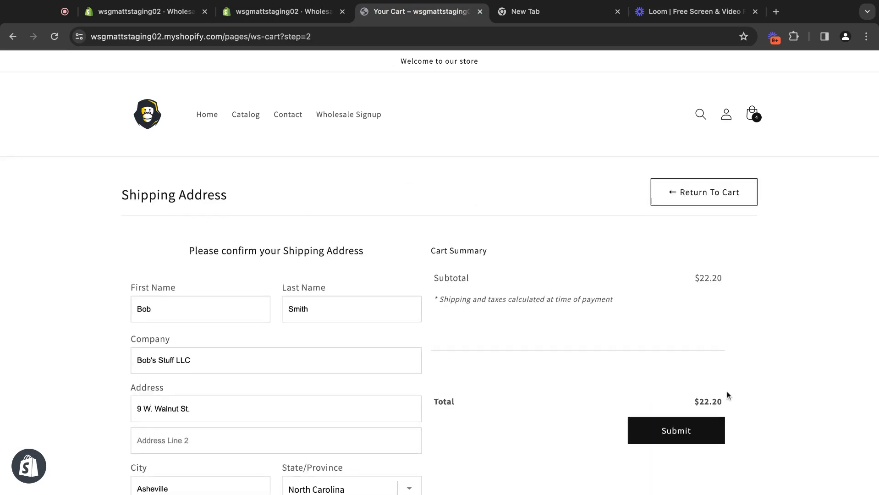
{"action": "scroll", "coordinate": [517, 262], "scroll_direction": "down", "scroll_amount": 2}
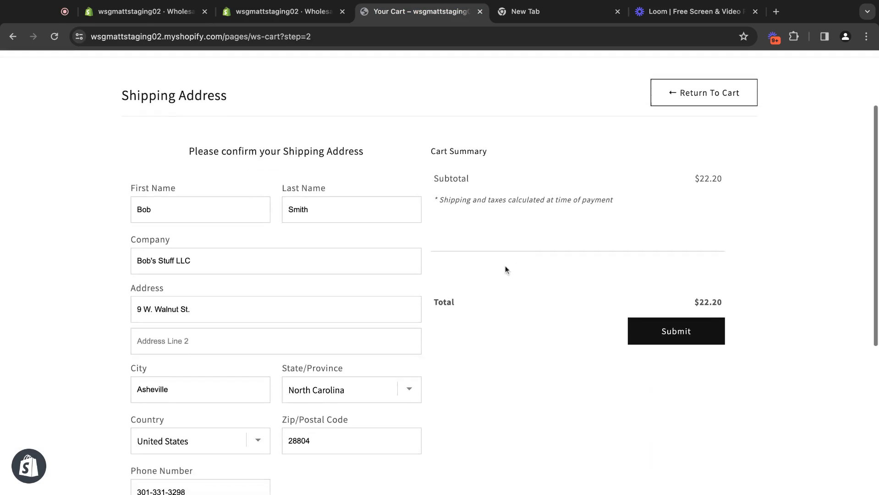
{"action": "left_click", "coordinate": [685, 339]}
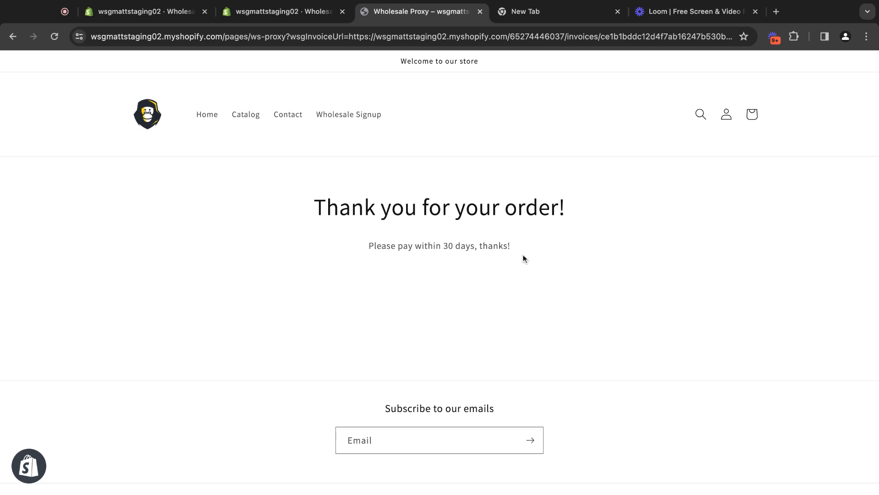
Return to the Shopify admin and open the newest draft order at its payment section.
{"action": "left_click", "coordinate": [303, 13]}
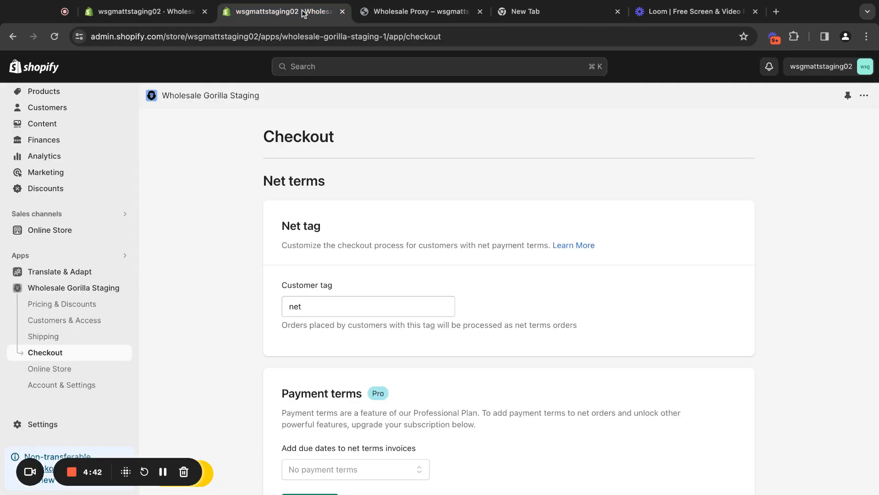
{"action": "scroll", "coordinate": [59, 180], "scroll_direction": "up", "scroll_amount": 2}
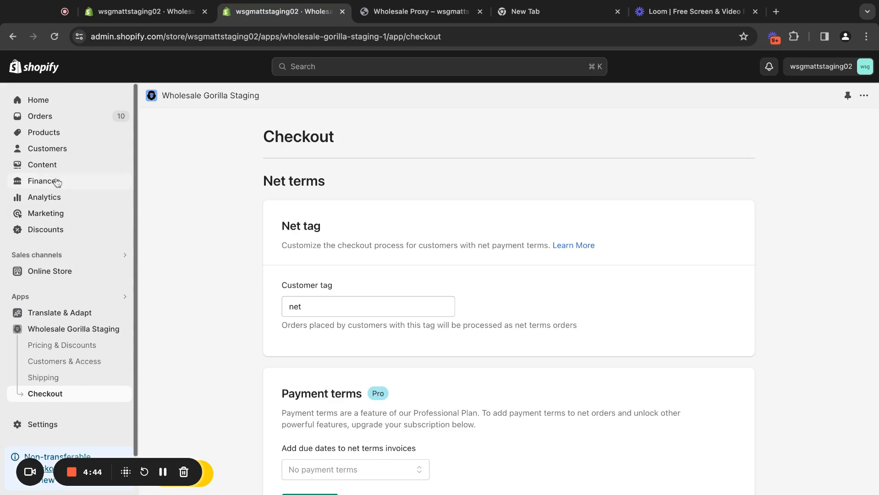
{"action": "left_click", "coordinate": [60, 120]}
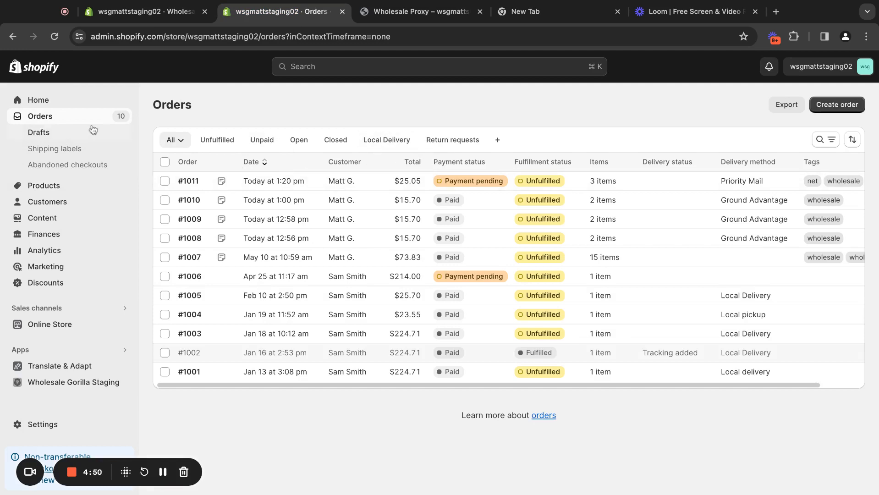
{"action": "left_click", "coordinate": [67, 139]}
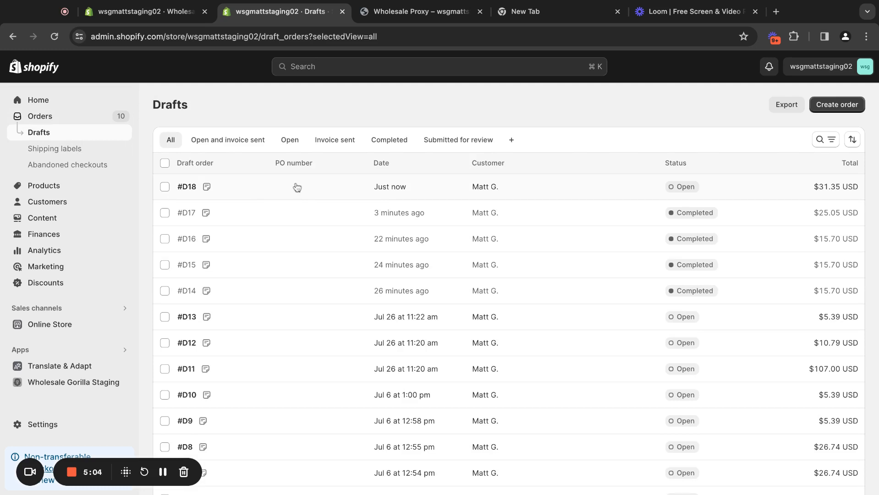
{"action": "left_click", "coordinate": [316, 192]}
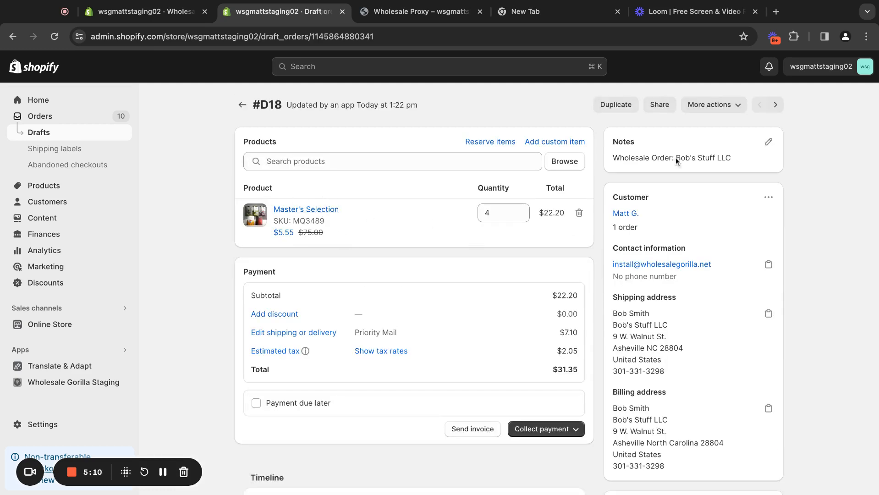
{"action": "scroll", "coordinate": [527, 264], "scroll_direction": "down", "scroll_amount": 2}
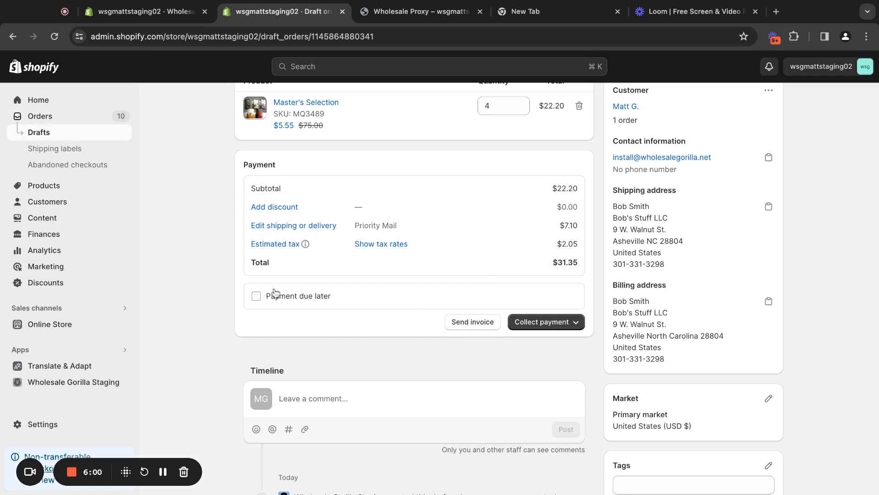
{"action": "left_click", "coordinate": [256, 296]}
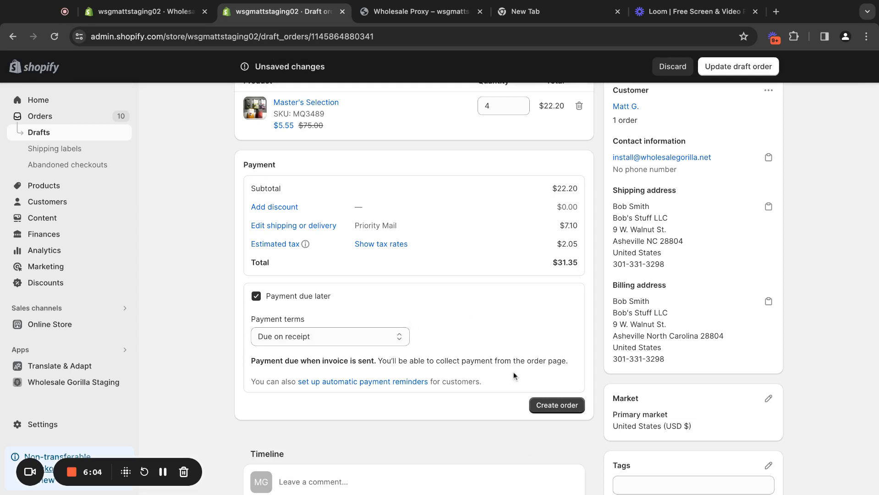
{"action": "left_click", "coordinate": [268, 299]}
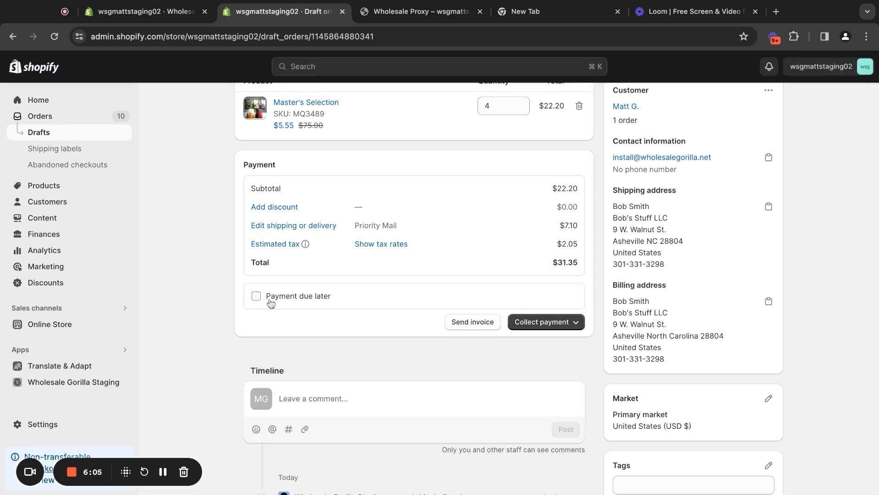
{"action": "left_click", "coordinate": [542, 323]}
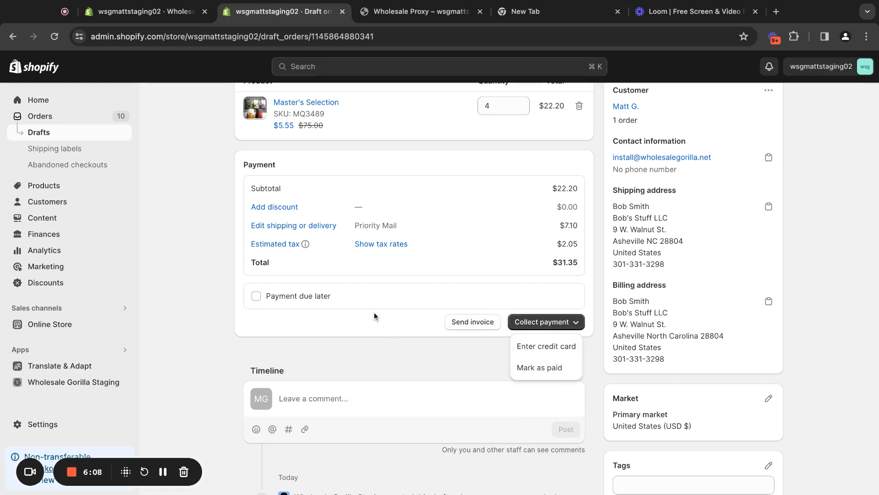
Mark the draft's payment as due later with terms Within 7 days and create the order without payment.
{"action": "left_click", "coordinate": [256, 296]}
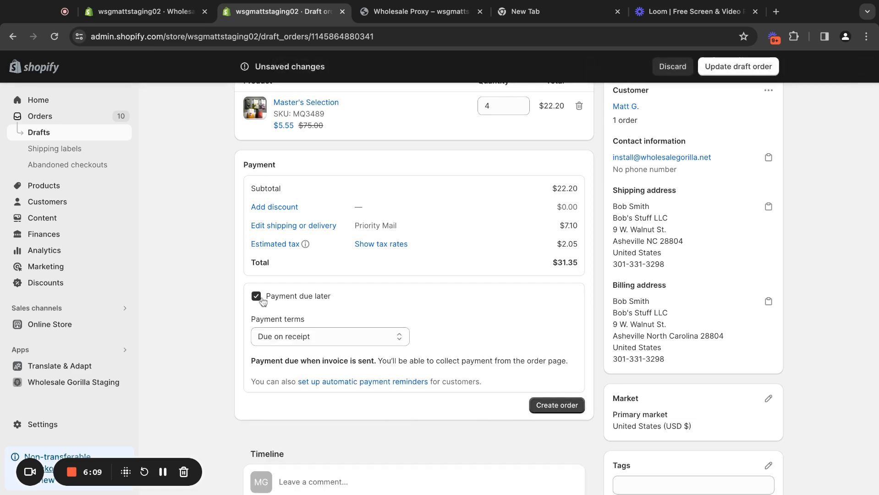
{"action": "left_click", "coordinate": [350, 343]}
{"action": "left_click", "coordinate": [351, 362]}
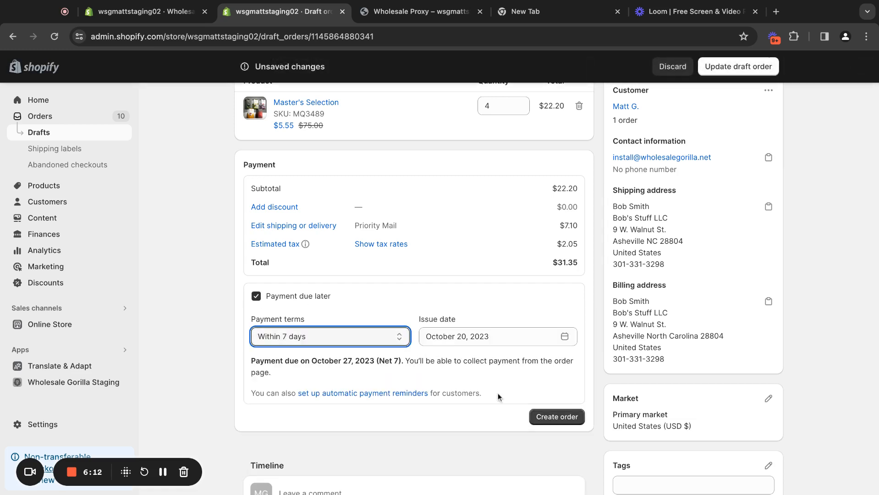
{"action": "left_click", "coordinate": [558, 419]}
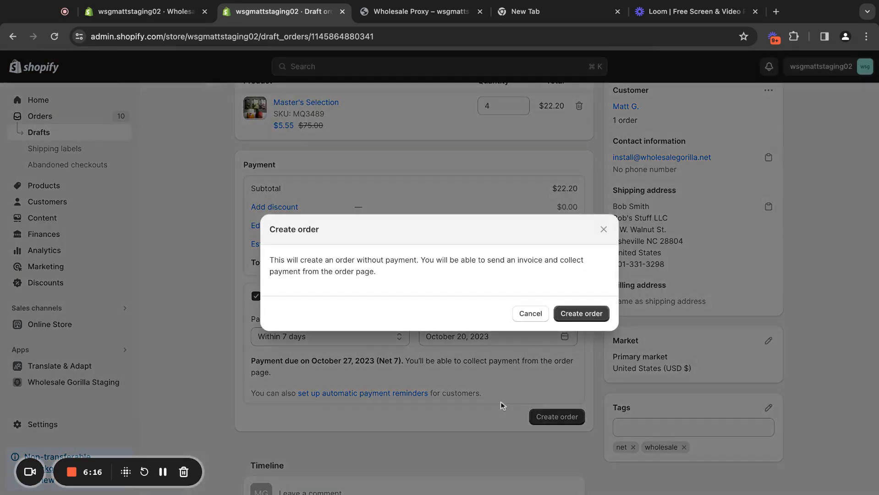
{"action": "left_click", "coordinate": [595, 314]}
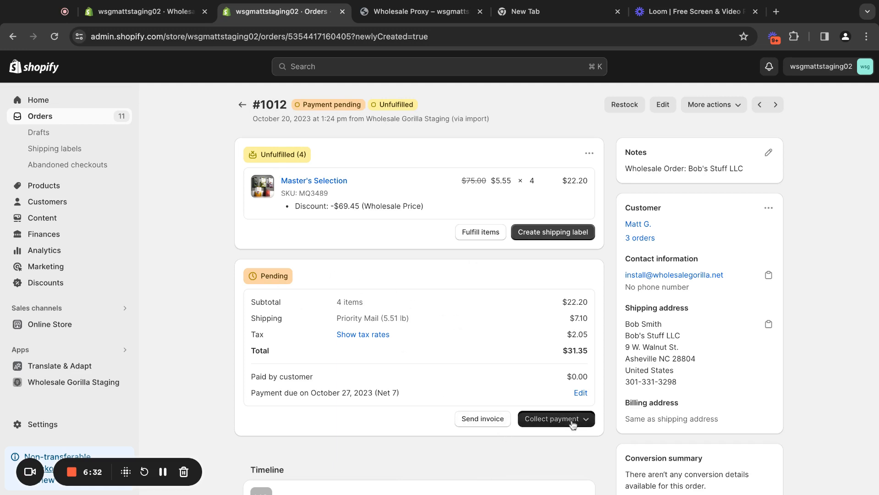
Check the payment collection options on the newly created order.
{"action": "left_click", "coordinate": [575, 420]}
{"action": "left_click", "coordinate": [497, 456]}
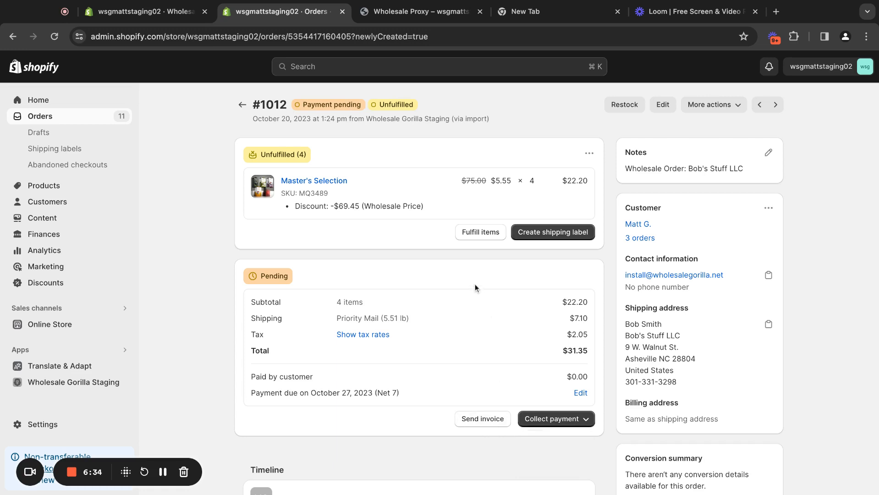